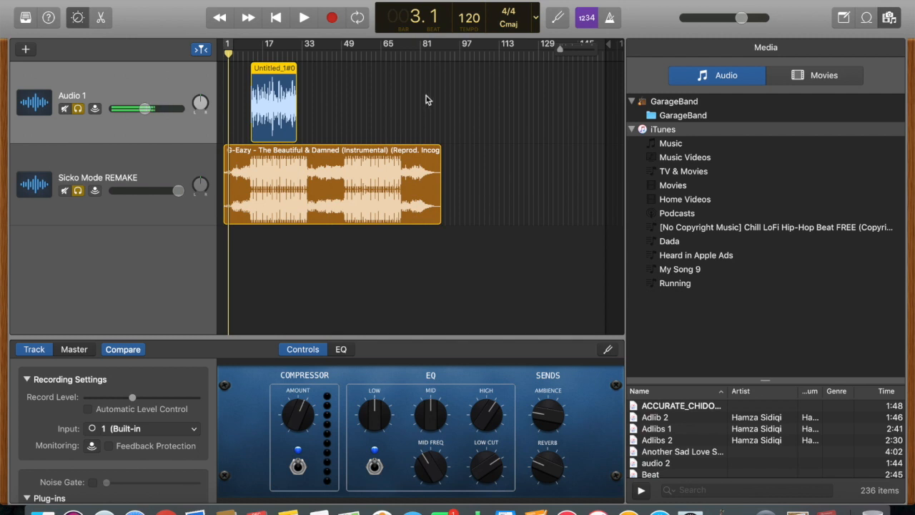
Place the playhead at bar 12, beat 3, at the start of the vocal region, and select that region on Audio 1.
left_click(425, 95)
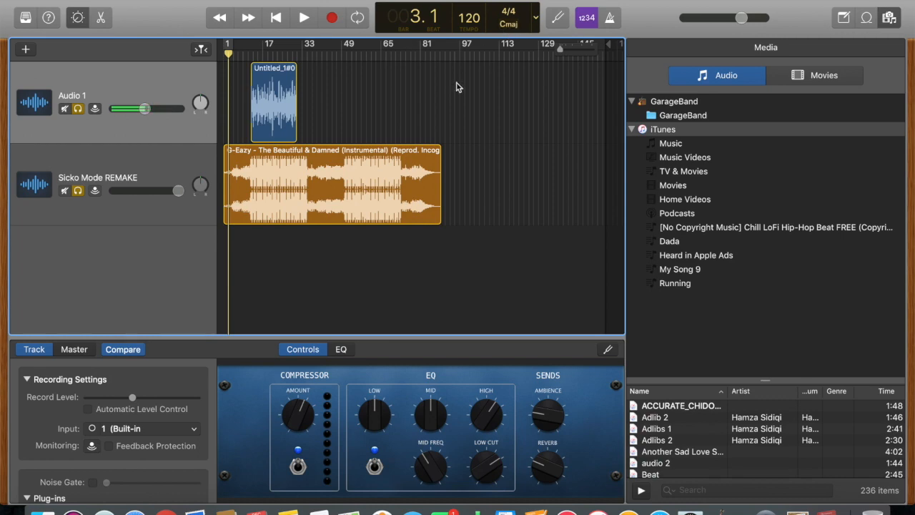
scroll(422, 139, "up", 10)
scroll(422, 140, "down", 8)
left_click(270, 59)
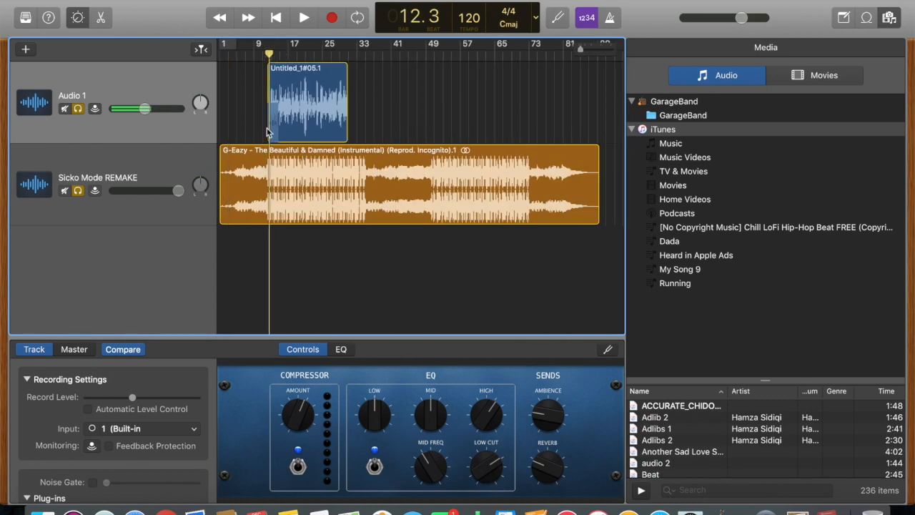
left_click(304, 114)
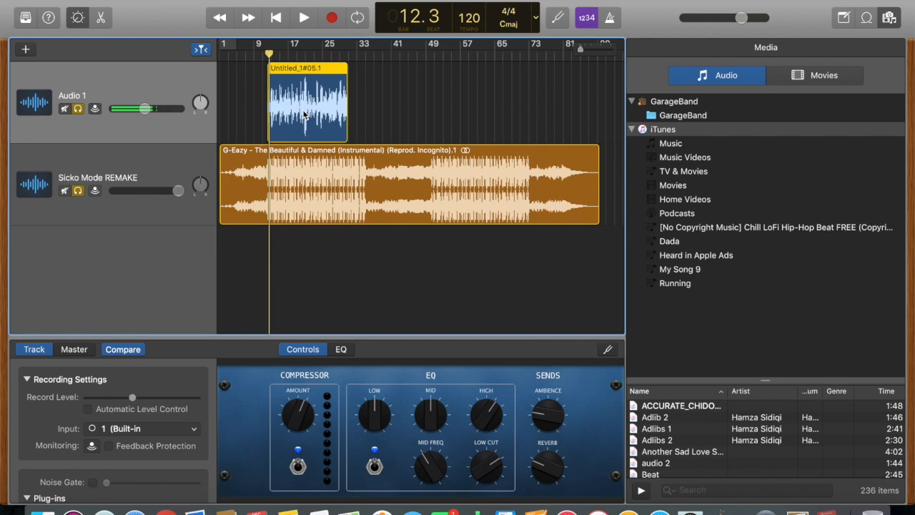
scroll(303, 114, "up", 10)
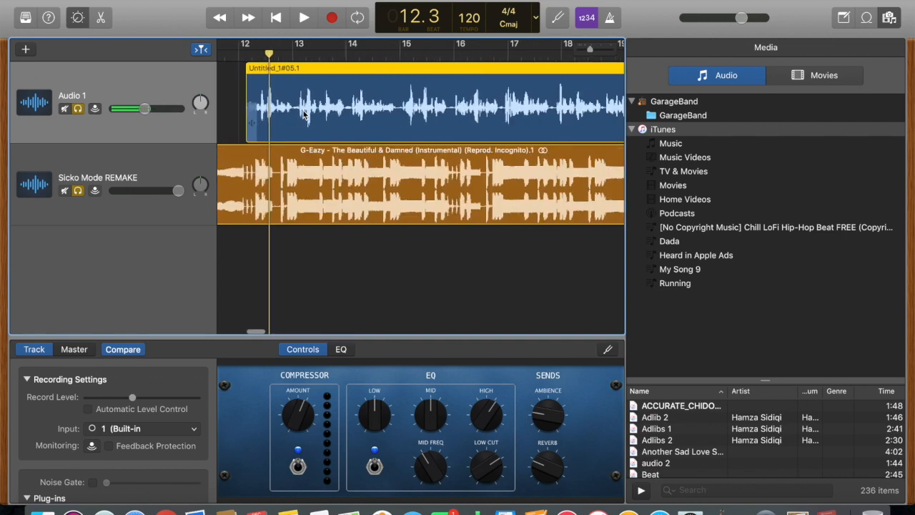
scroll(303, 114, "down", 3)
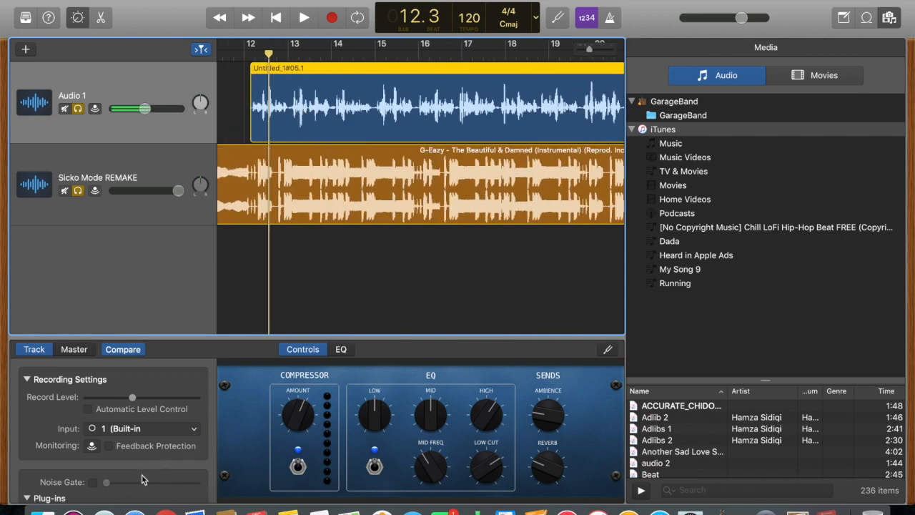
Review the Compressor plug-in settings on the Audio 1 track, including threshold, ratio, attack and gain, and close them.
scroll(146, 479, "down", 3)
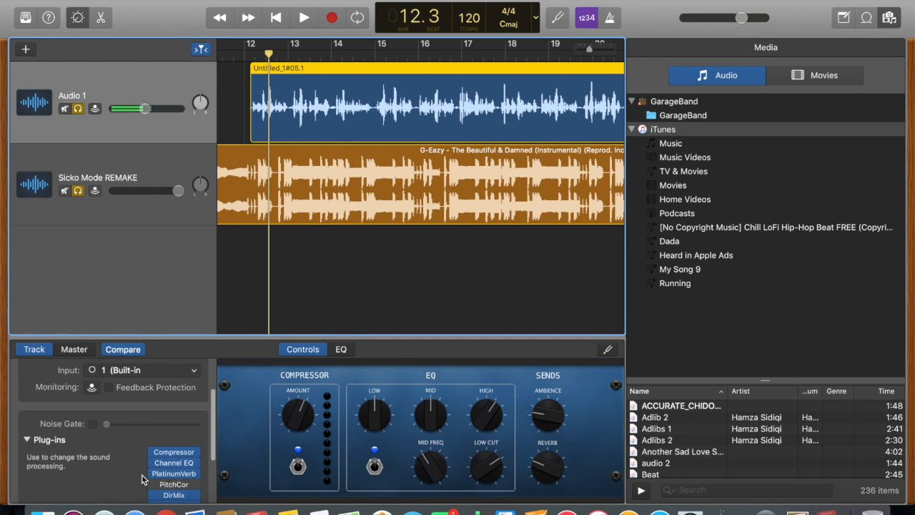
left_click(172, 454)
left_click_drag(203, 151, 172, 56)
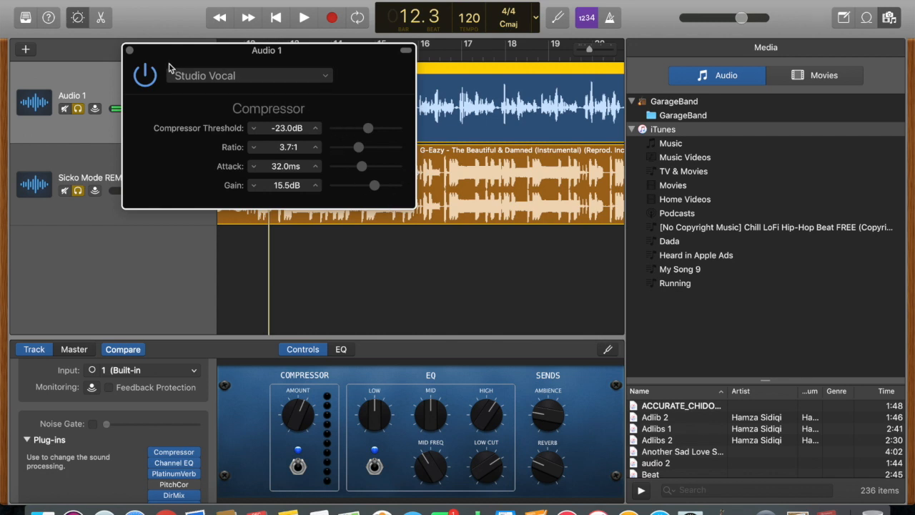
left_click(130, 50)
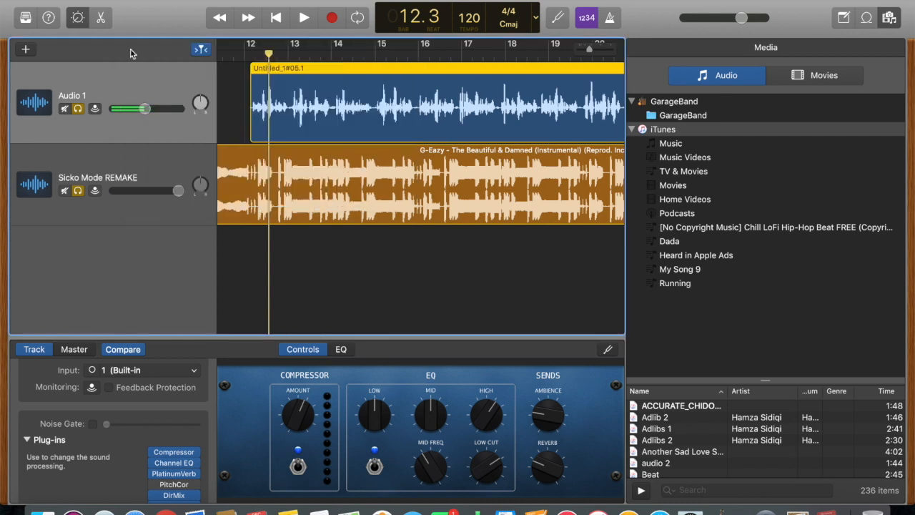
Set the 2350 Hz band's gain to +3.0 dB in Audio 1's Channel EQ, play the vocal briefly, and close the plug-in.
left_click(173, 463)
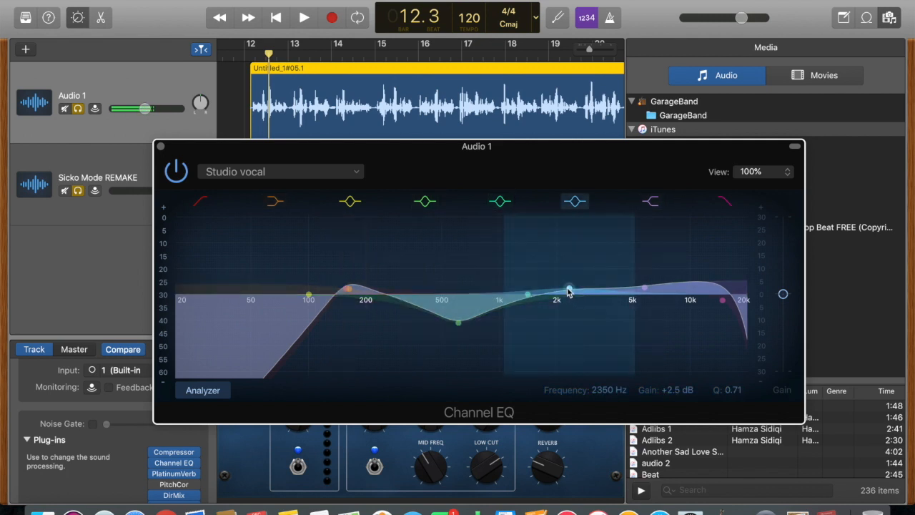
left_click_drag(568, 290, 568, 289)
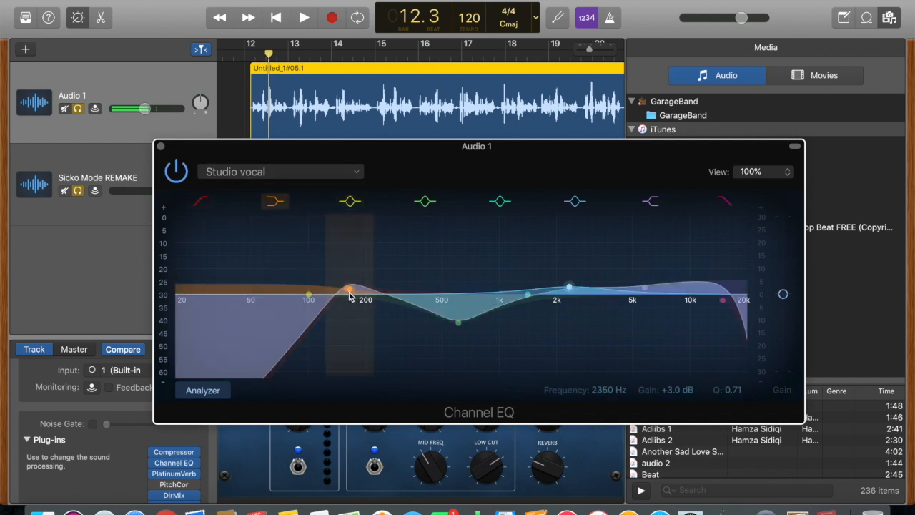
key("space")
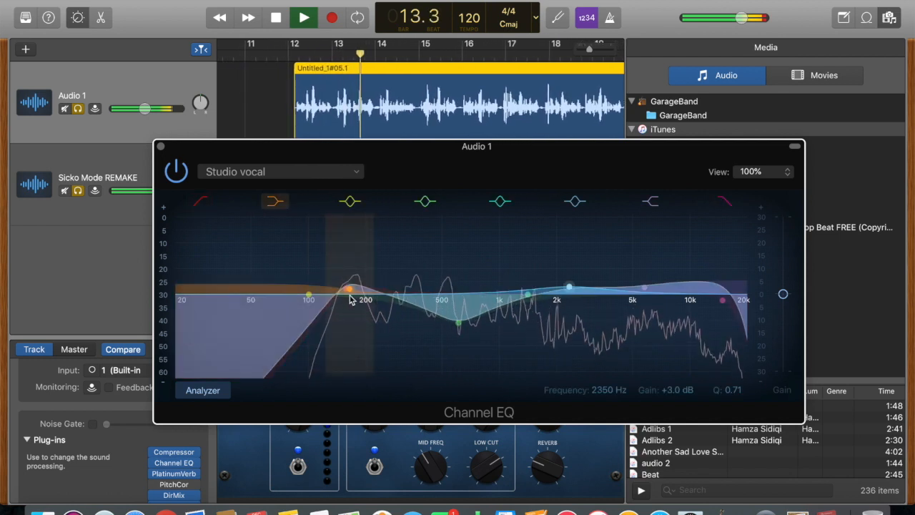
key("space")
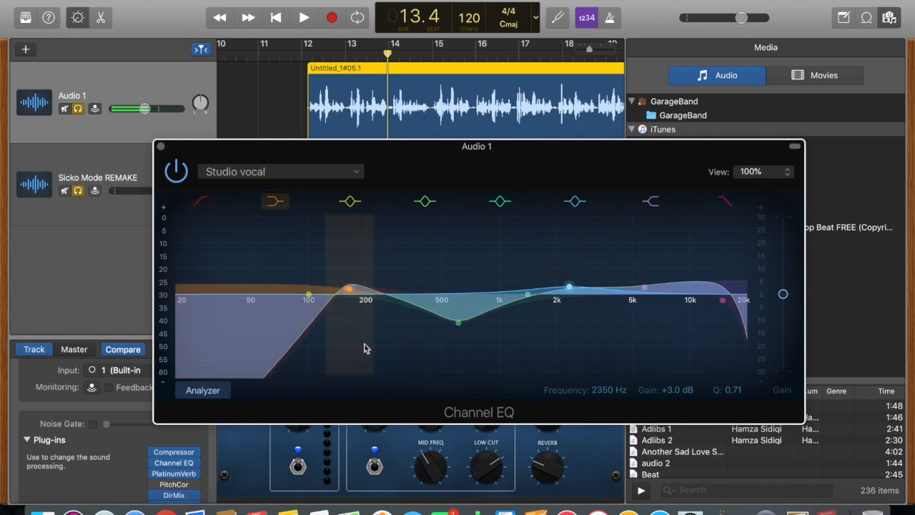
left_click(161, 147)
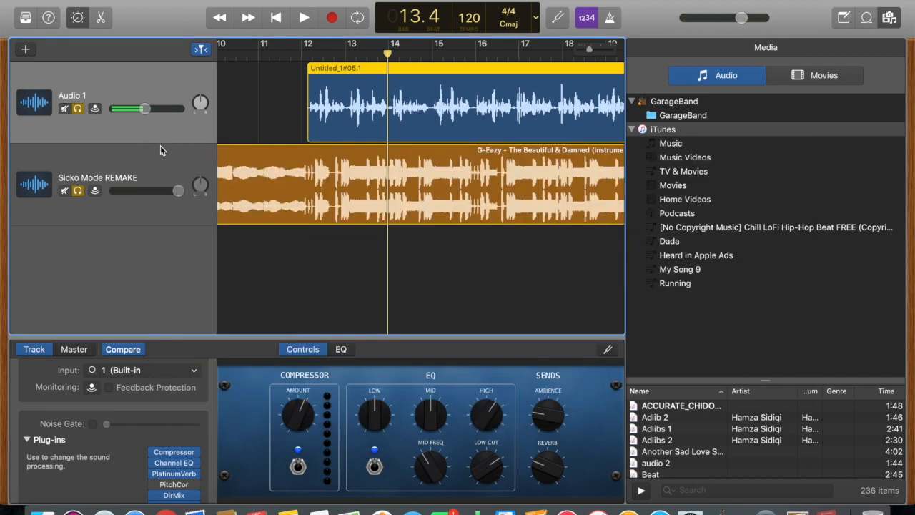
Review the PlatinumVerb reverb settings and the Direction Mixer's direction and spread on Audio 1, closing each plug-in.
left_click(175, 473)
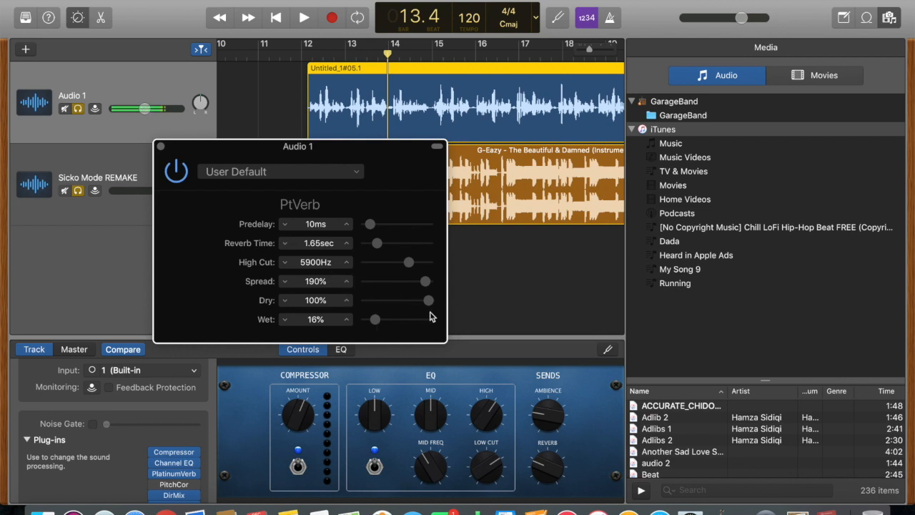
left_click(162, 147)
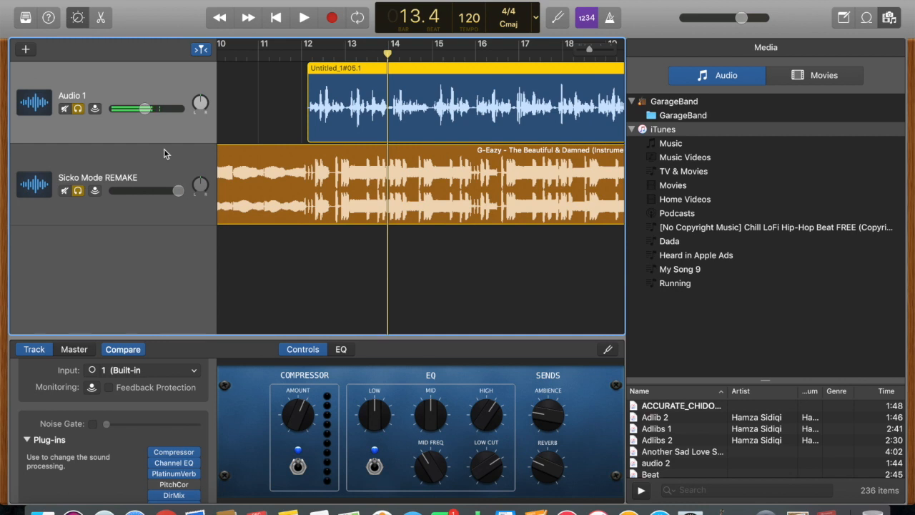
scroll(108, 427, "down", 4)
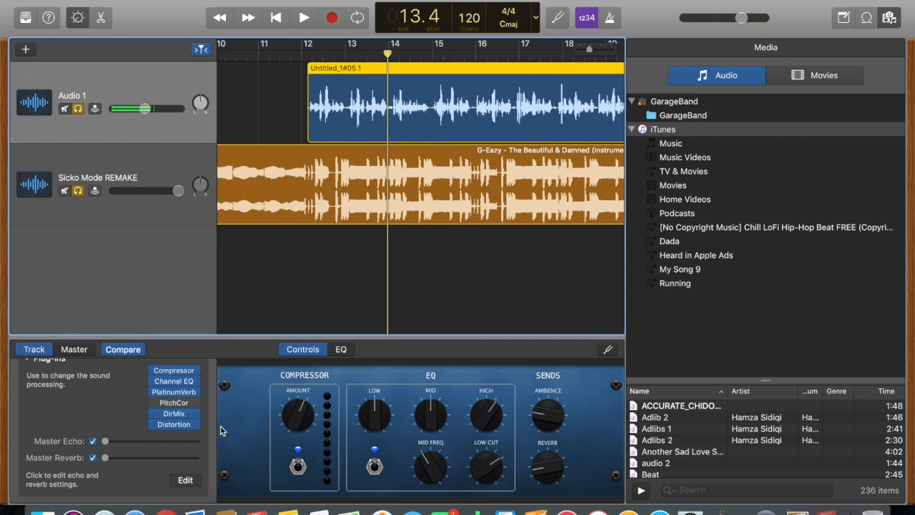
left_click(166, 420)
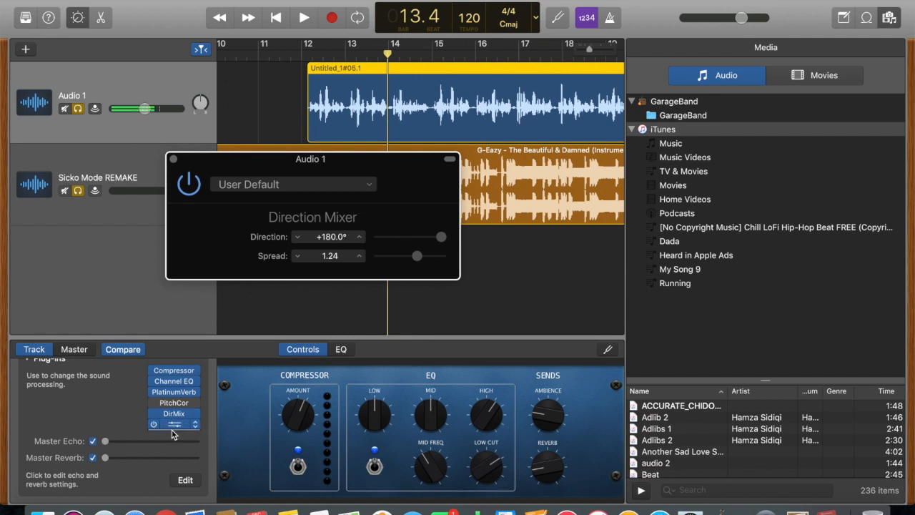
left_click(171, 431)
mouse_move(192, 492)
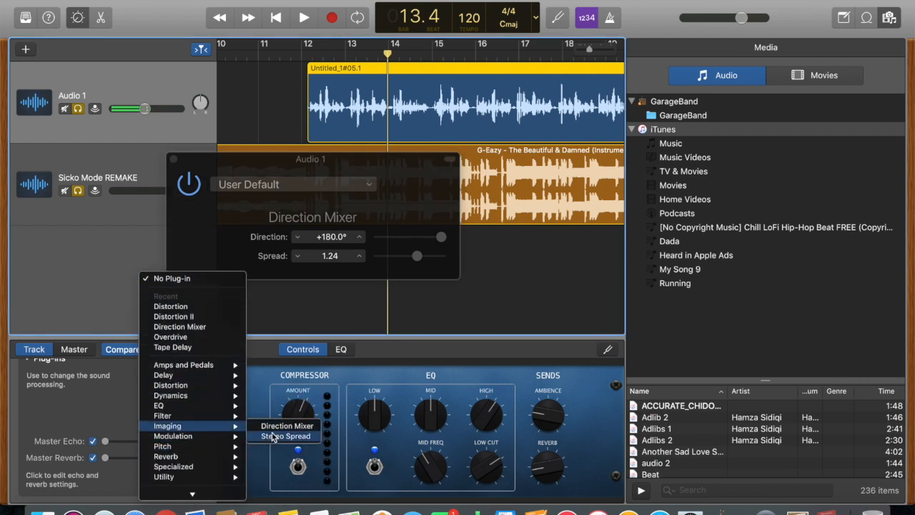
left_click(105, 403)
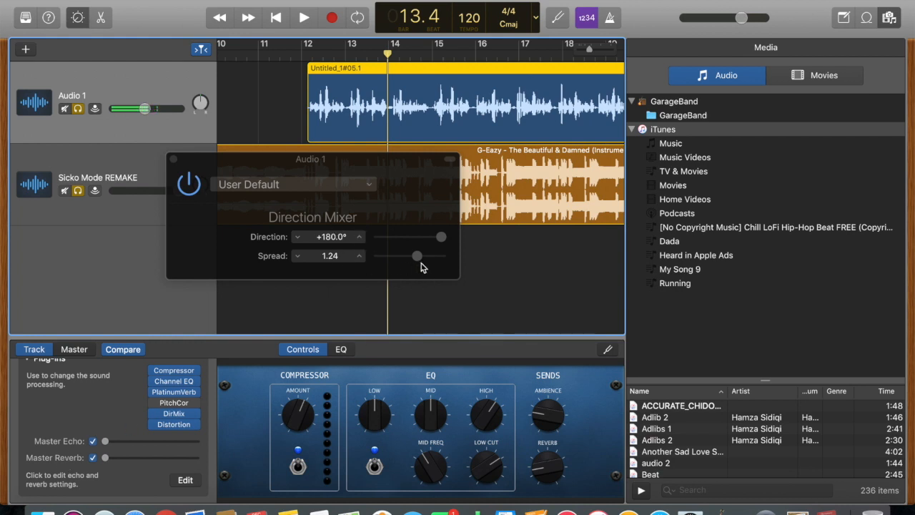
left_click(174, 159)
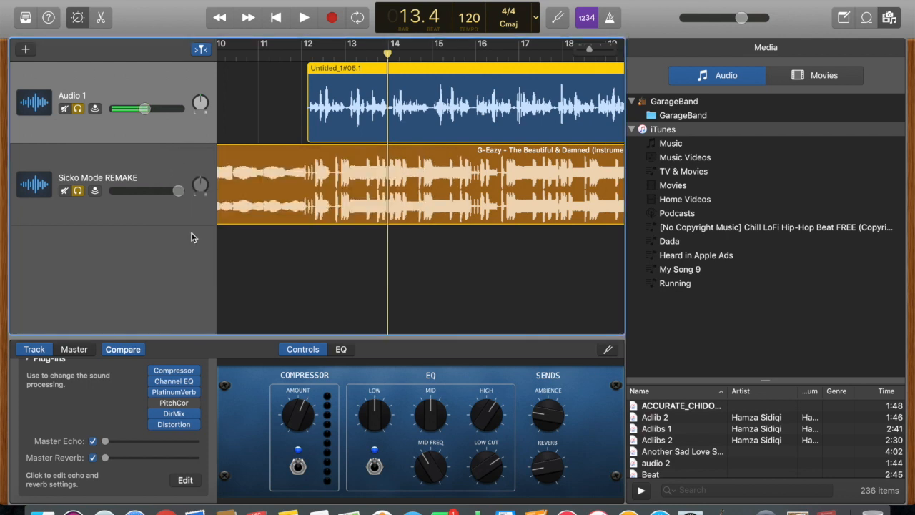
Review the Distortion plug-in's drive, tone and output settings on Audio 1 and close them.
mouse_move(176, 408)
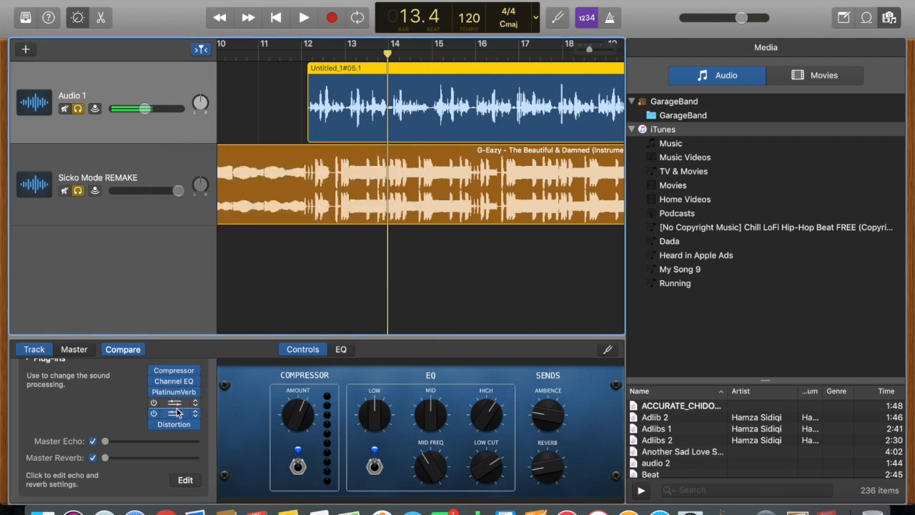
left_click(179, 425)
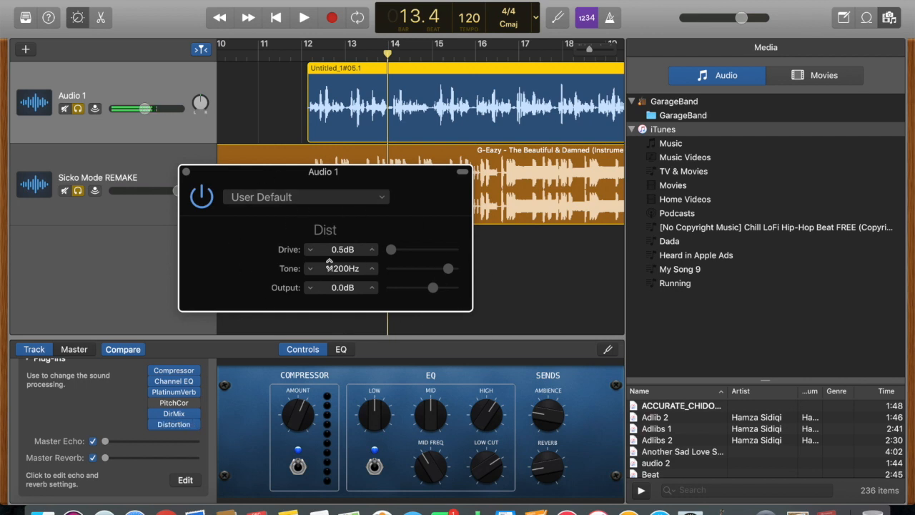
left_click_drag(271, 183, 245, 175)
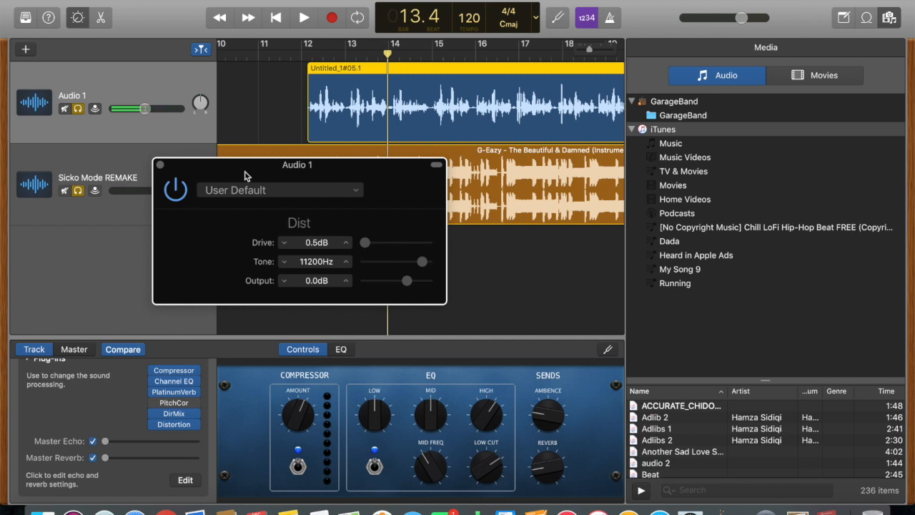
left_click(161, 165)
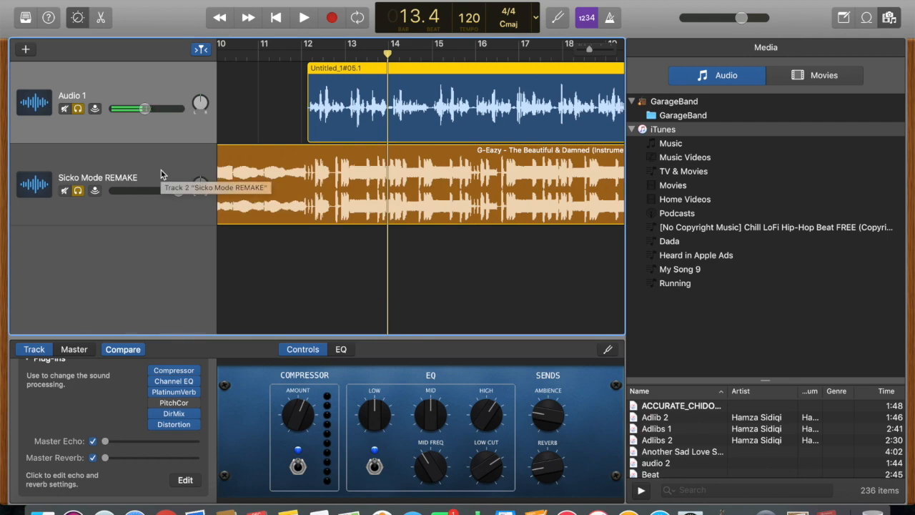
scroll(374, 224, "down", 10)
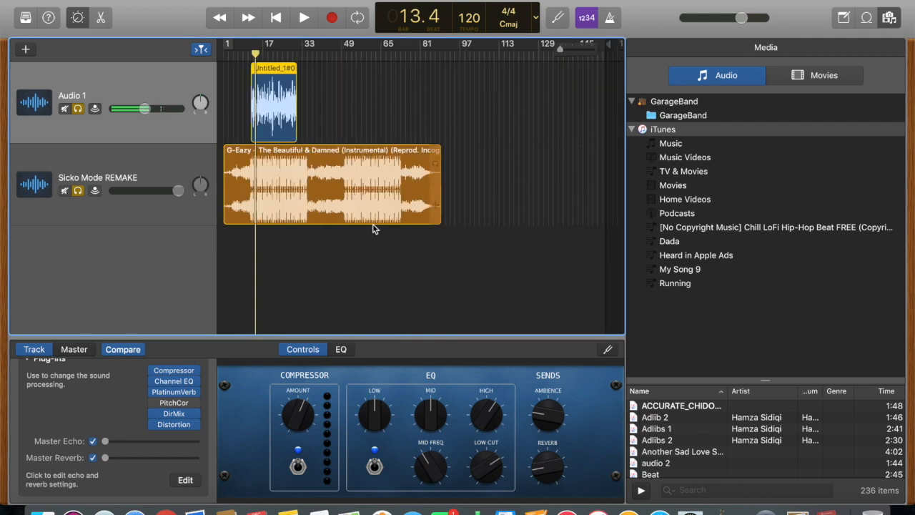
scroll(372, 228, "up", 10)
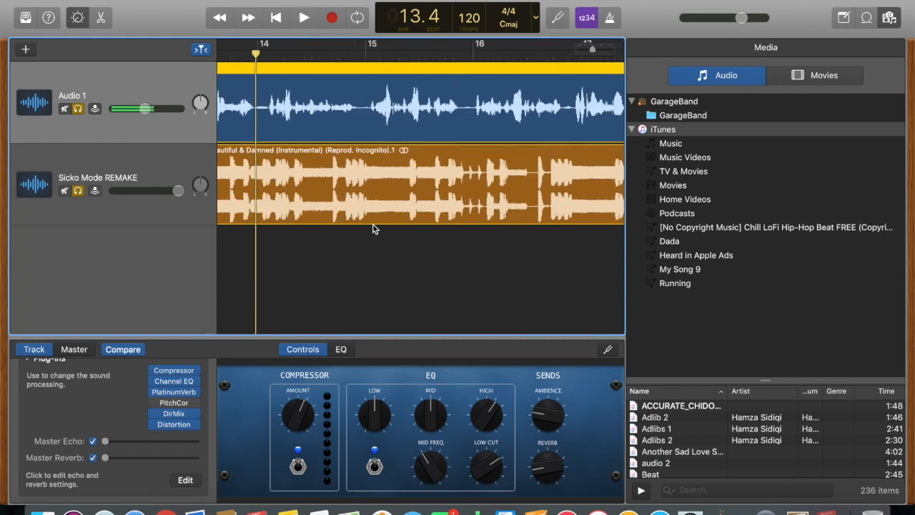
scroll(372, 228, "down", 5)
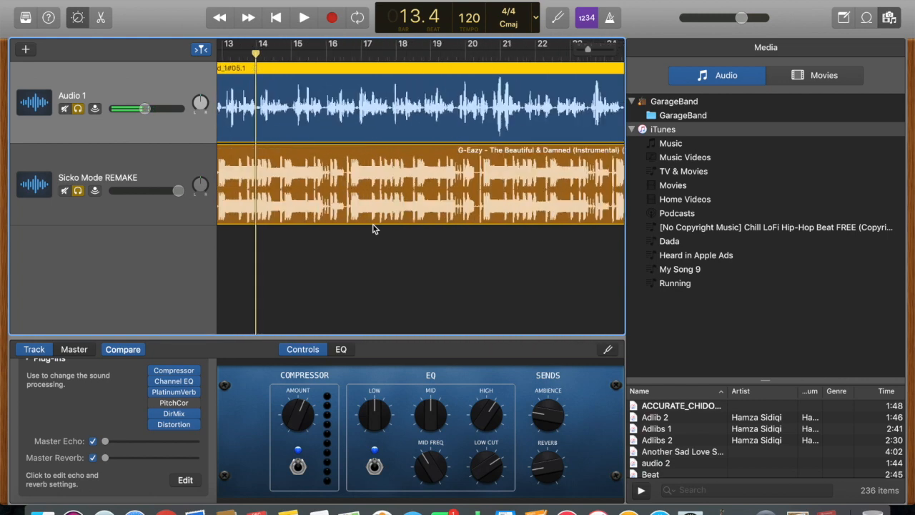
scroll(372, 228, "left", 3)
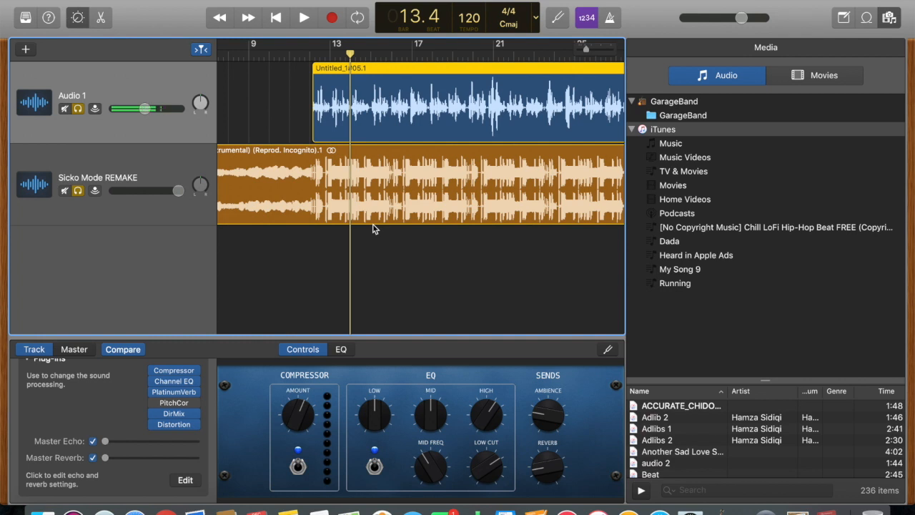
Bring up the project's file commands.
left_click(107, 0)
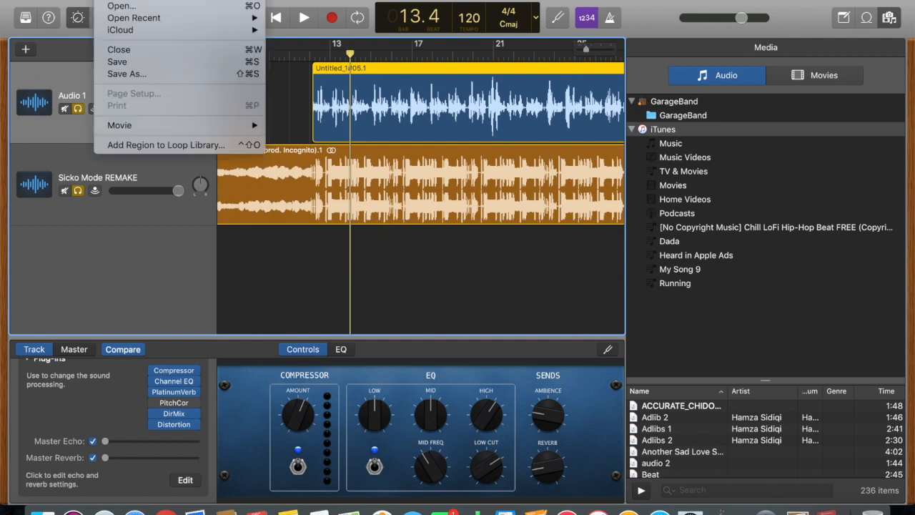